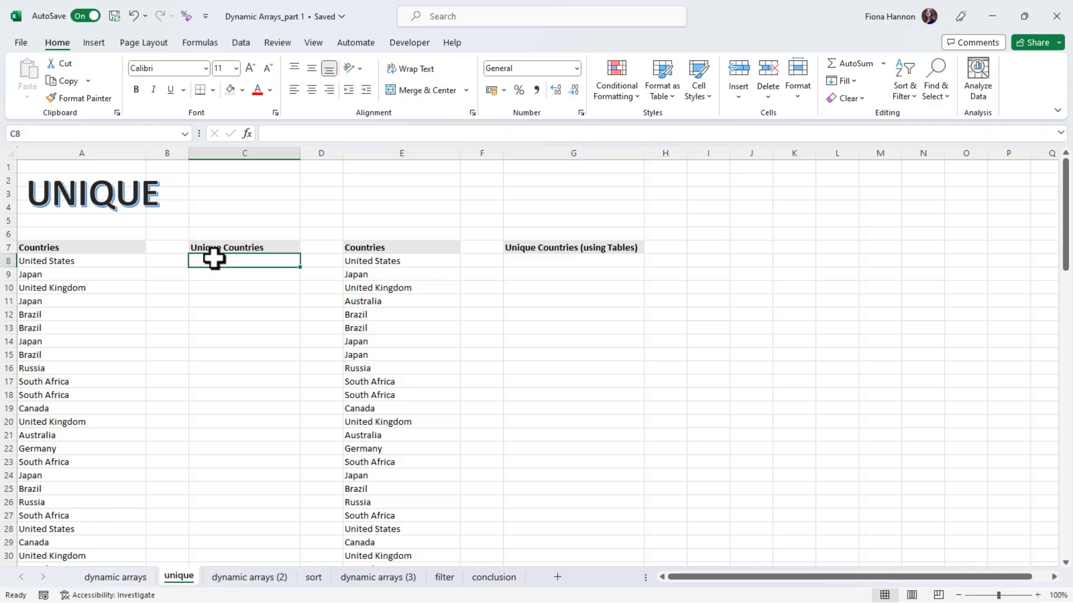
Review the country list from A8 down to A107, then select C8 under Unique Countries
{"action": "left_click", "coordinate": [120, 262]}
{"action": "left_click_drag", "start_coordinate": [1065, 211], "coordinate": [1069, 495]}
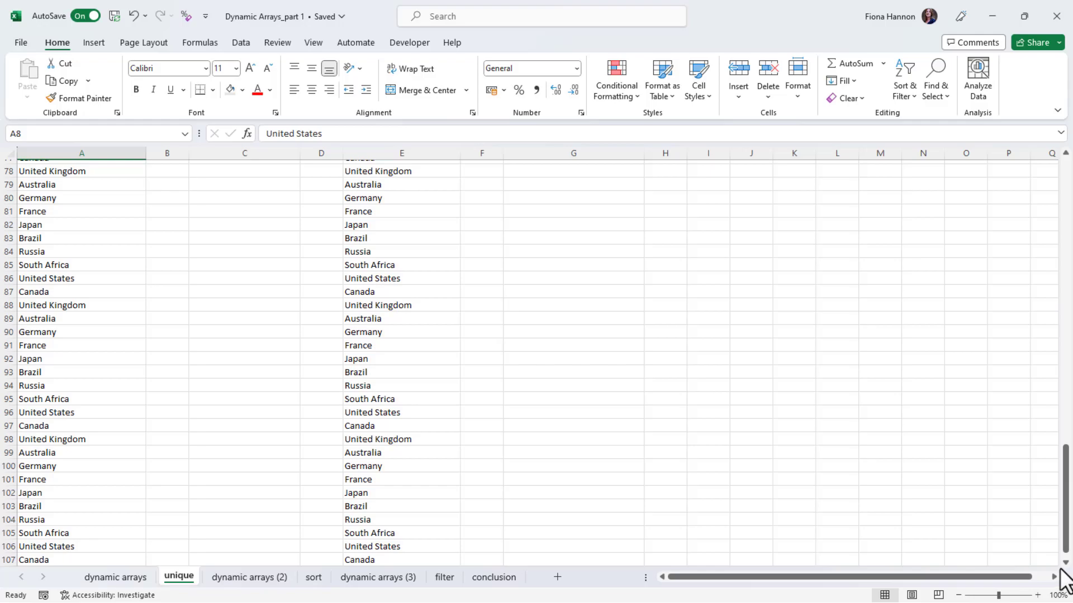
{"action": "scroll", "coordinate": [527, 550], "scroll_direction": "down", "scroll_amount": 1}
{"action": "left_click", "coordinate": [45, 515]}
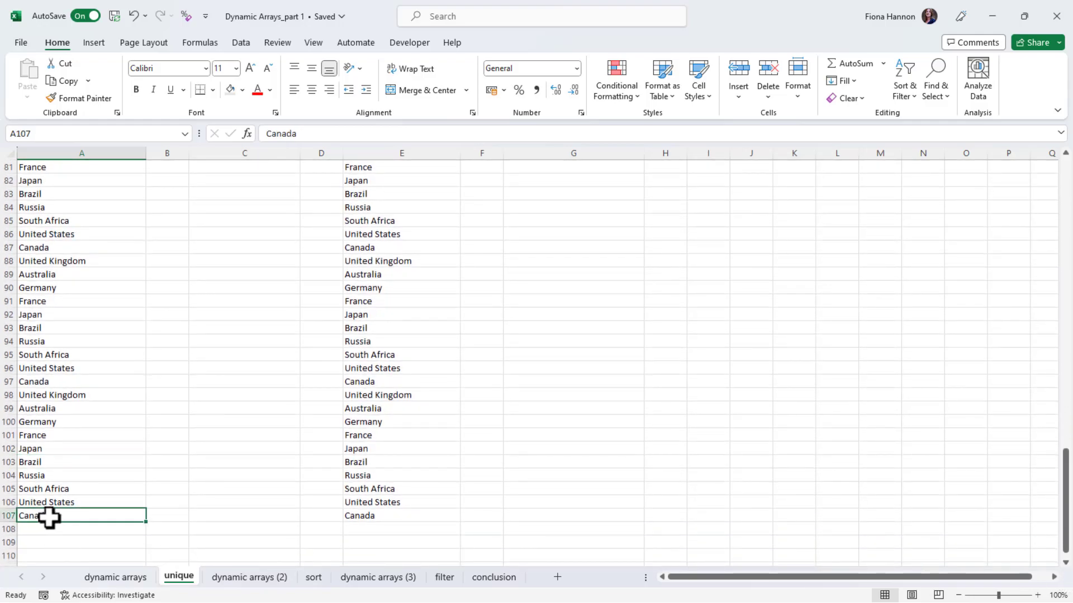
{"action": "left_click_drag", "start_coordinate": [1066, 506], "coordinate": [1067, 213]}
{"action": "left_click", "coordinate": [107, 279]}
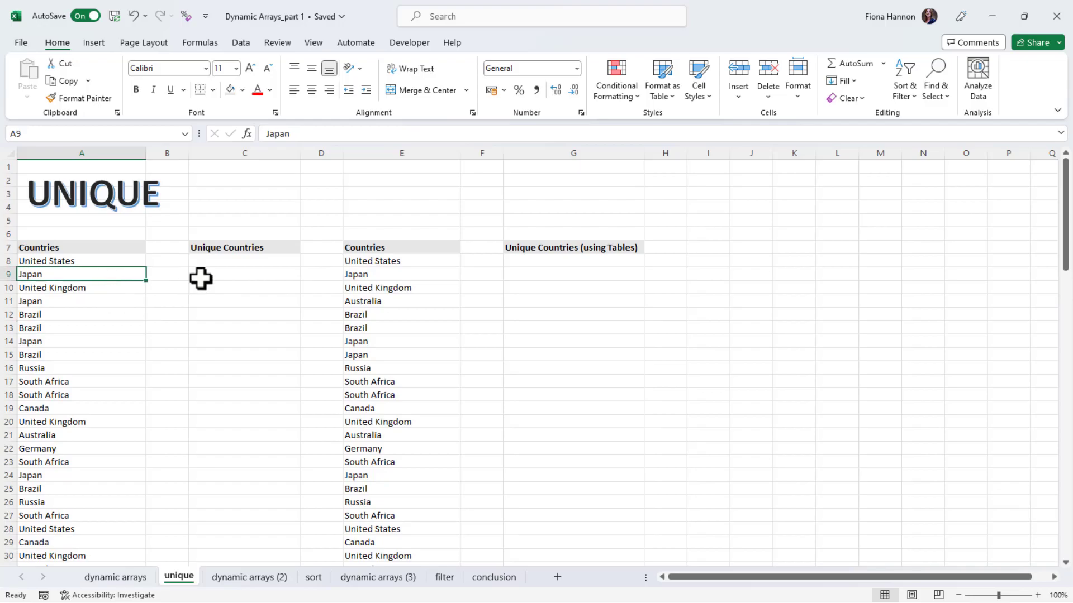
{"action": "left_click", "coordinate": [211, 262]}
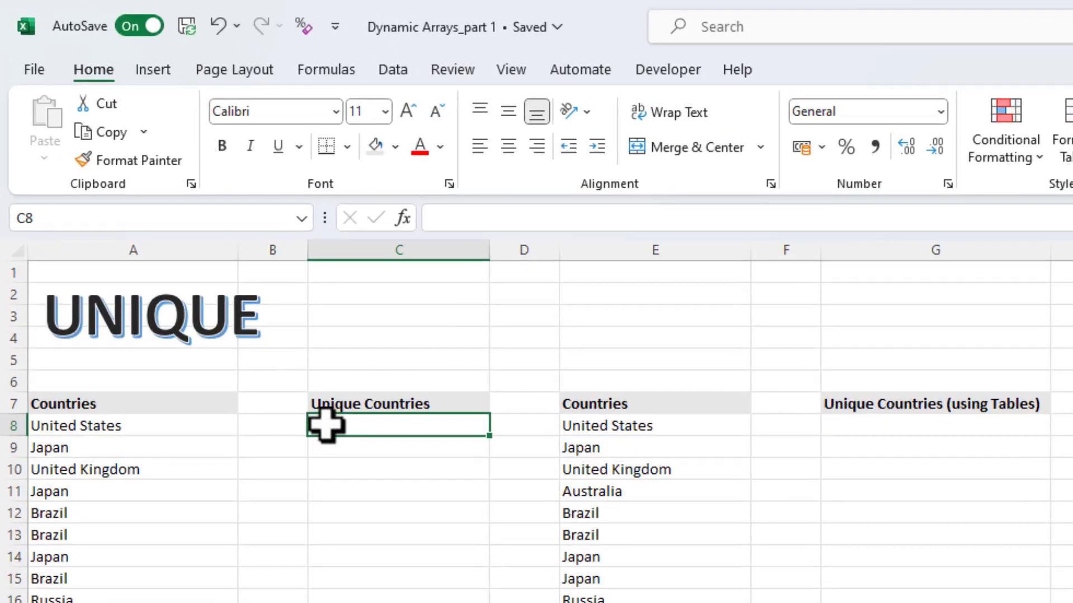
Enter =UNIQUE(A8:A107) in C8 so the ten distinct countries spill down to row 17
{"action": "type", "text": "="}
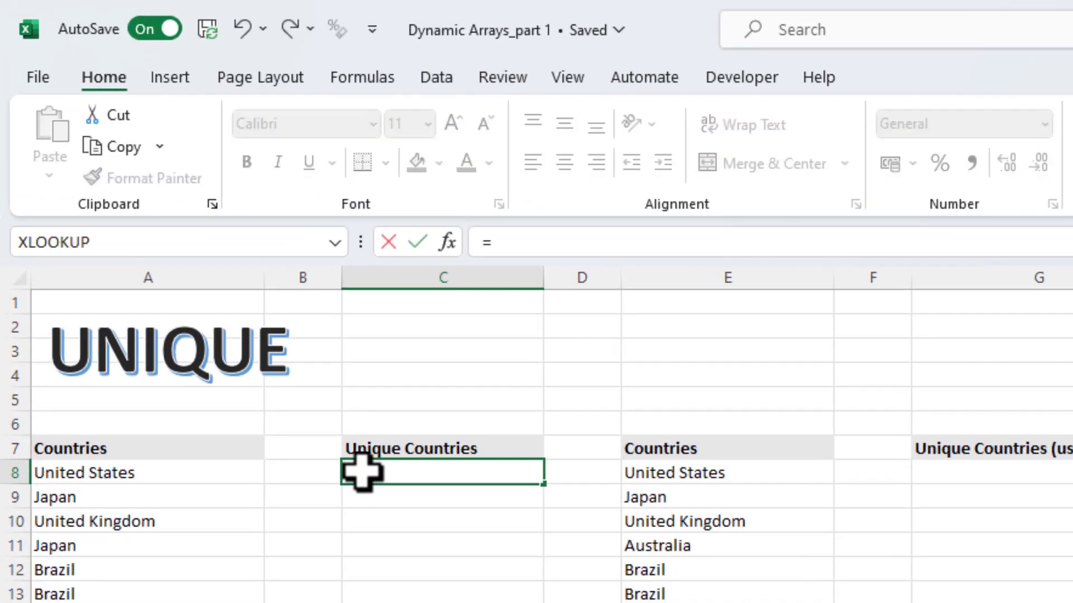
{"action": "type", "text": "uni"}
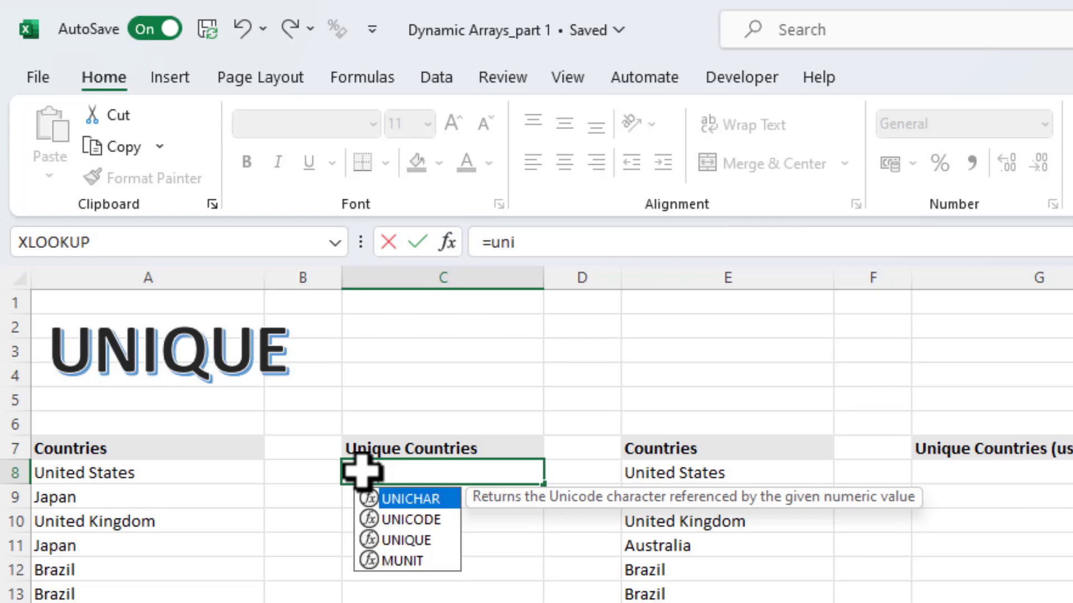
{"action": "left_click", "coordinate": [408, 541]}
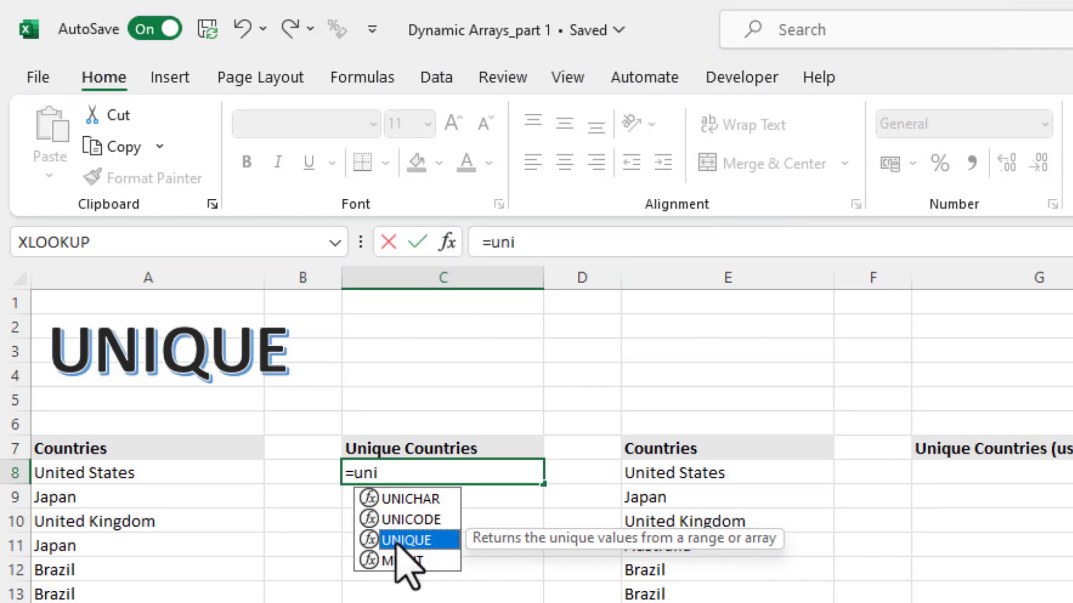
{"action": "double_click", "coordinate": [408, 540]}
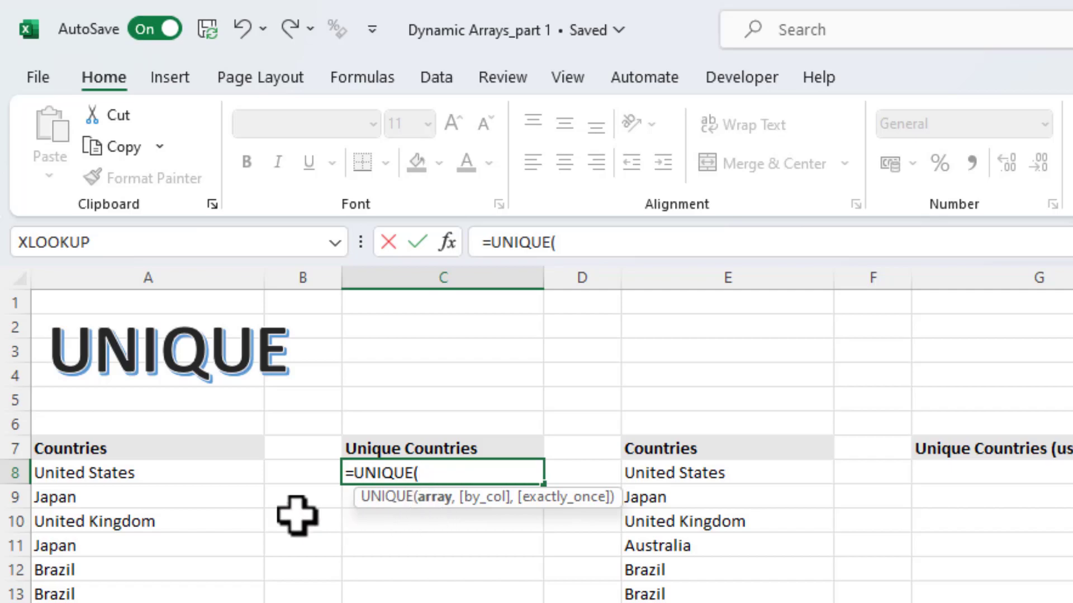
{"action": "left_click", "coordinate": [102, 474]}
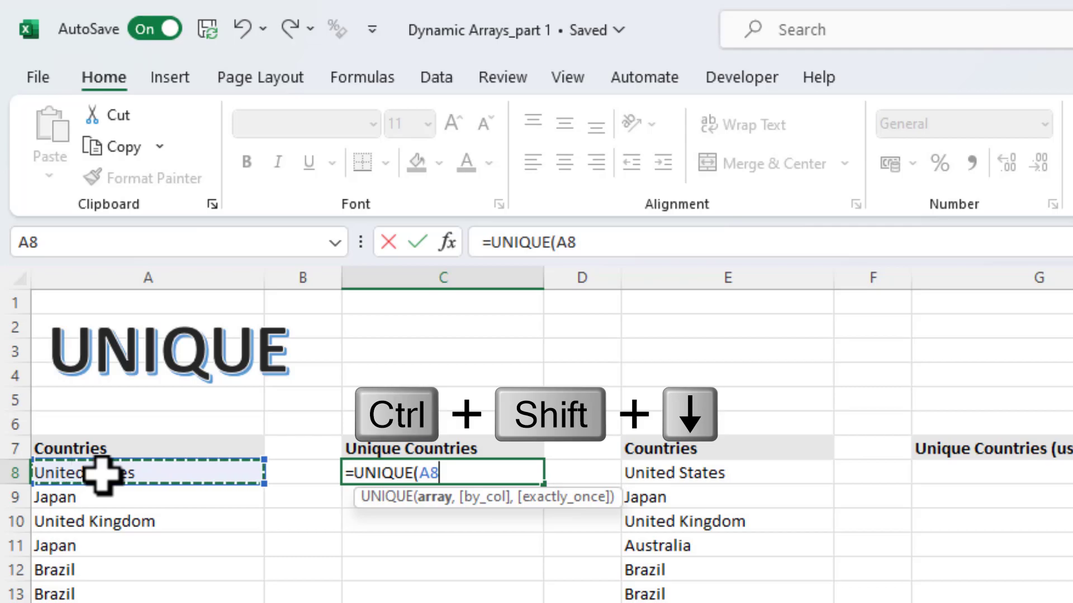
{"action": "key", "text": "ctrl+shift+Down"}
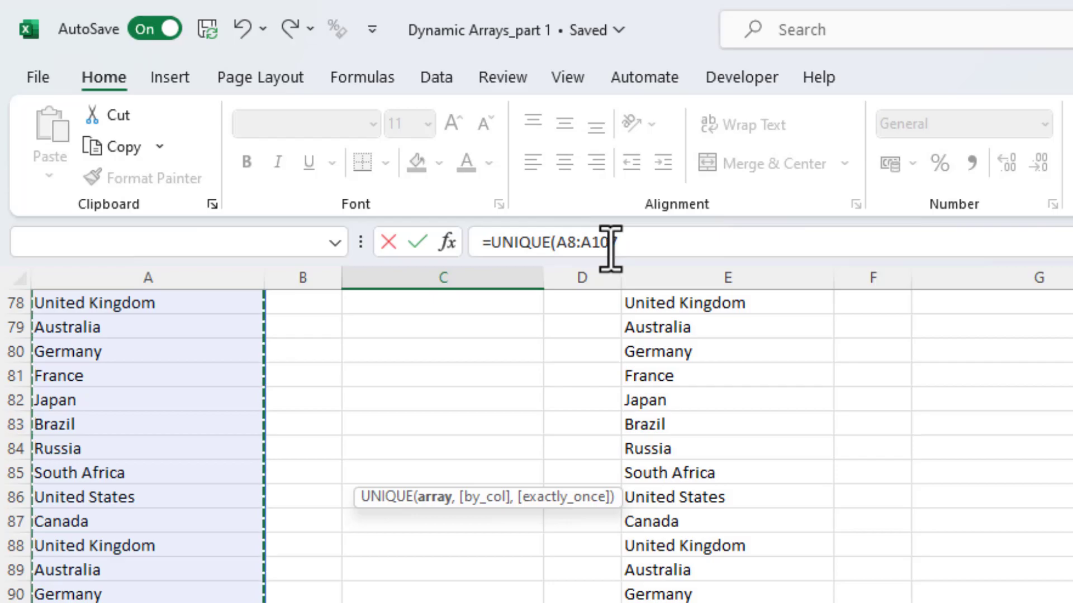
{"action": "left_click", "coordinate": [646, 242]}
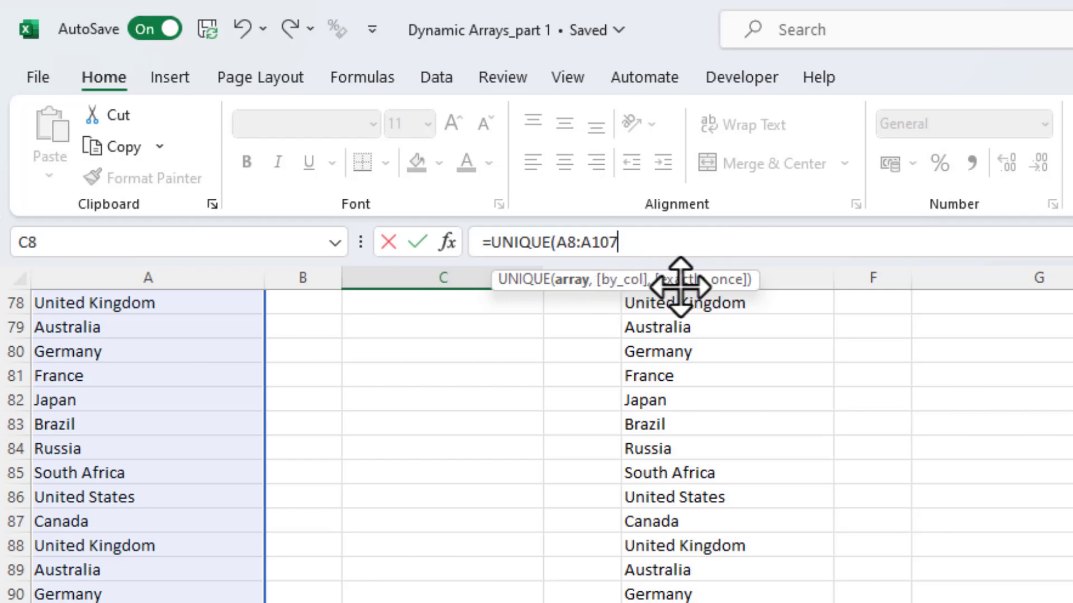
{"action": "type", "text": ")"}
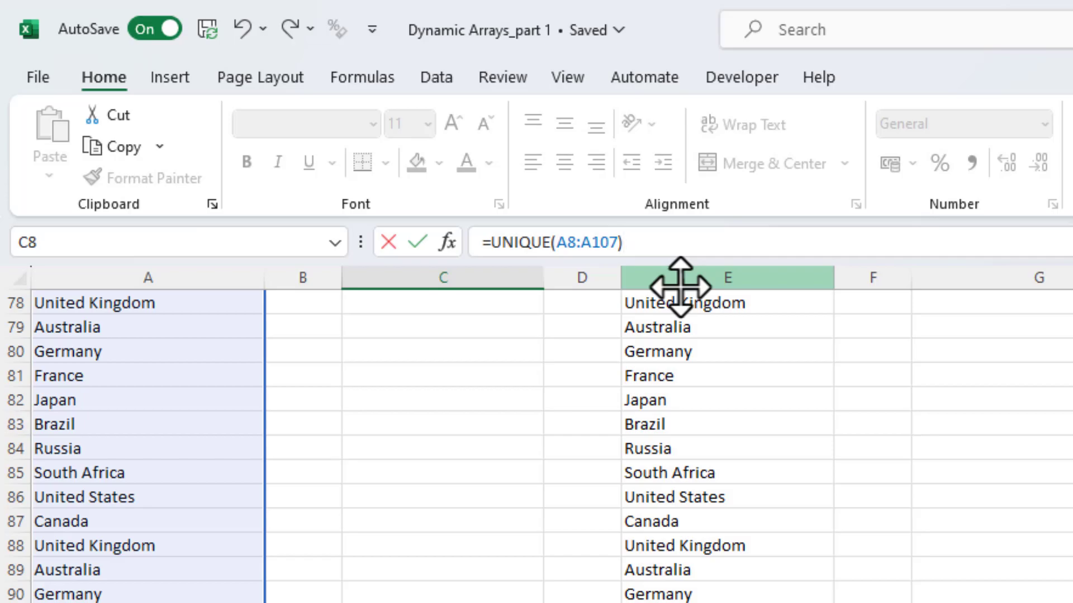
{"action": "key", "text": "Return"}
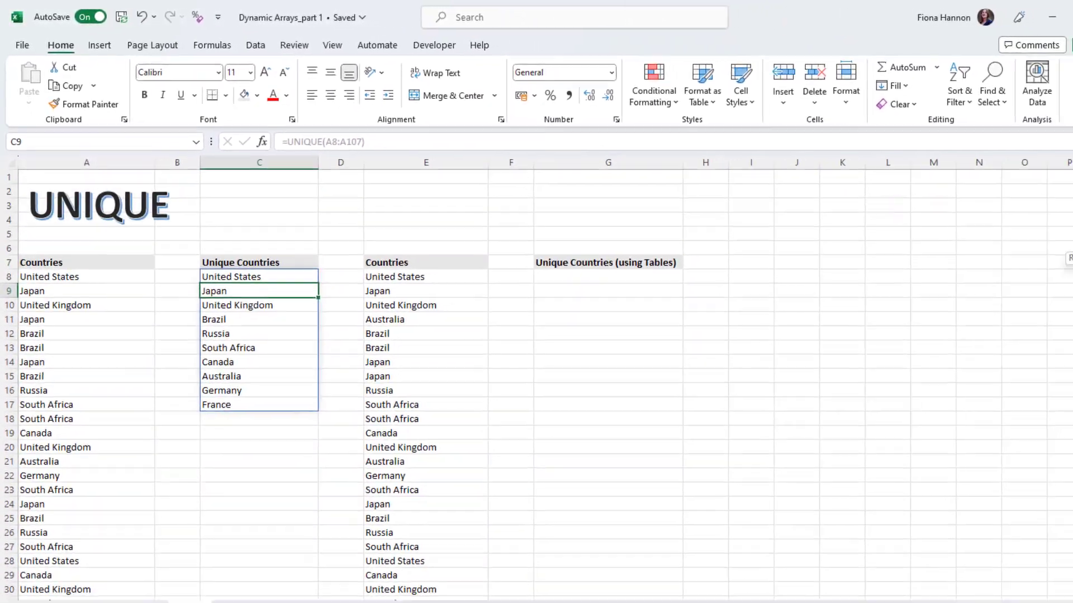
{"action": "left_click", "coordinate": [285, 222]}
{"action": "left_click", "coordinate": [262, 280]}
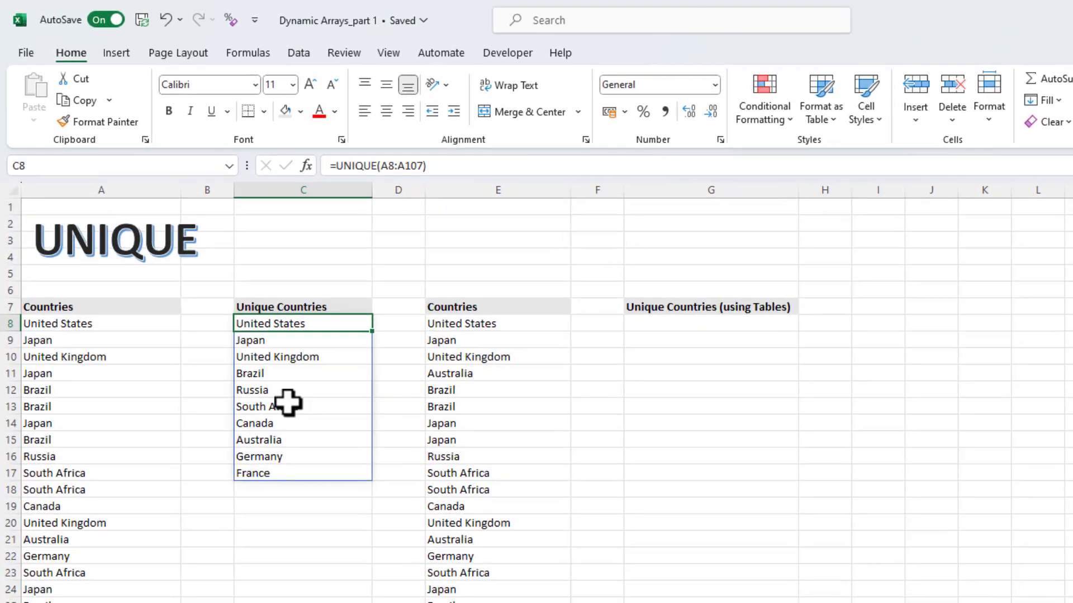
{"action": "left_click", "coordinate": [72, 341]}
{"action": "left_click", "coordinate": [77, 406]}
{"action": "left_click", "coordinate": [81, 491]}
{"action": "left_click", "coordinate": [82, 538]}
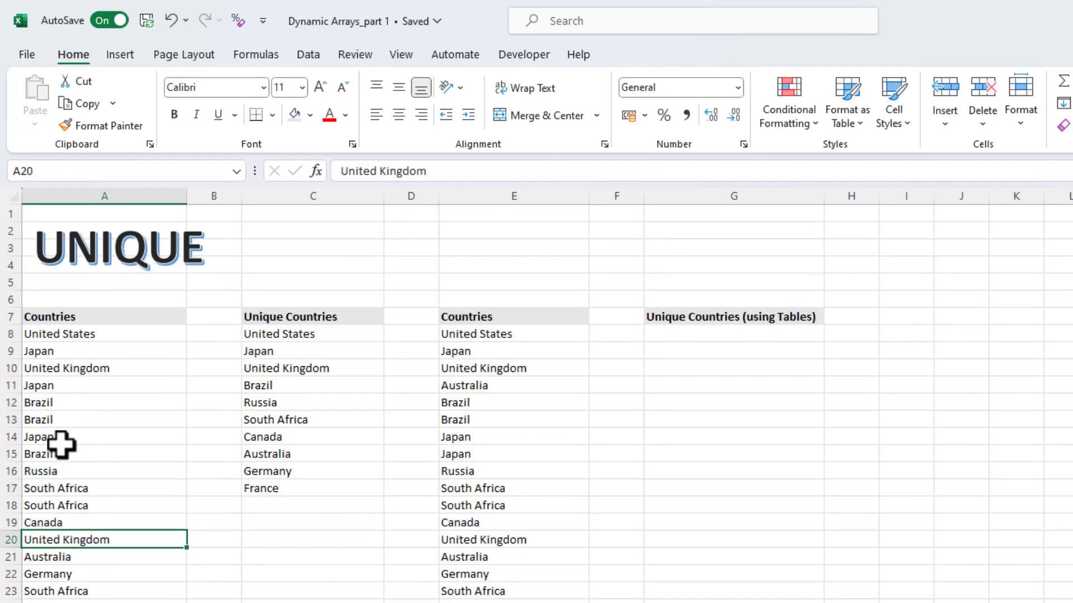
{"action": "left_click", "coordinate": [54, 420]}
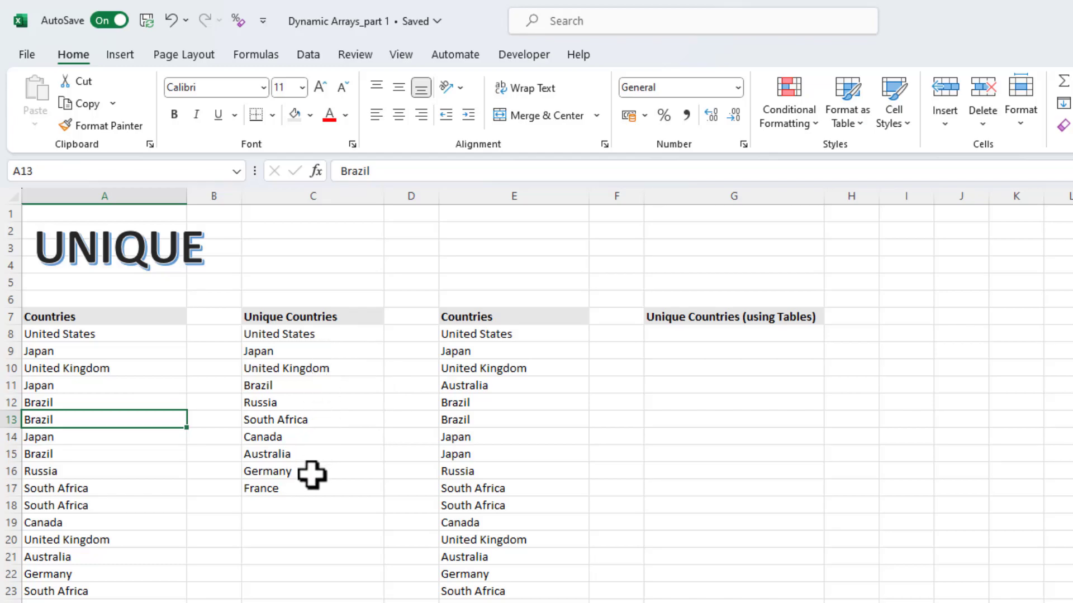
Enter Ireland in A13 and confirm it appears in the spilled unique list
{"action": "type", "text": "Irealnd"}
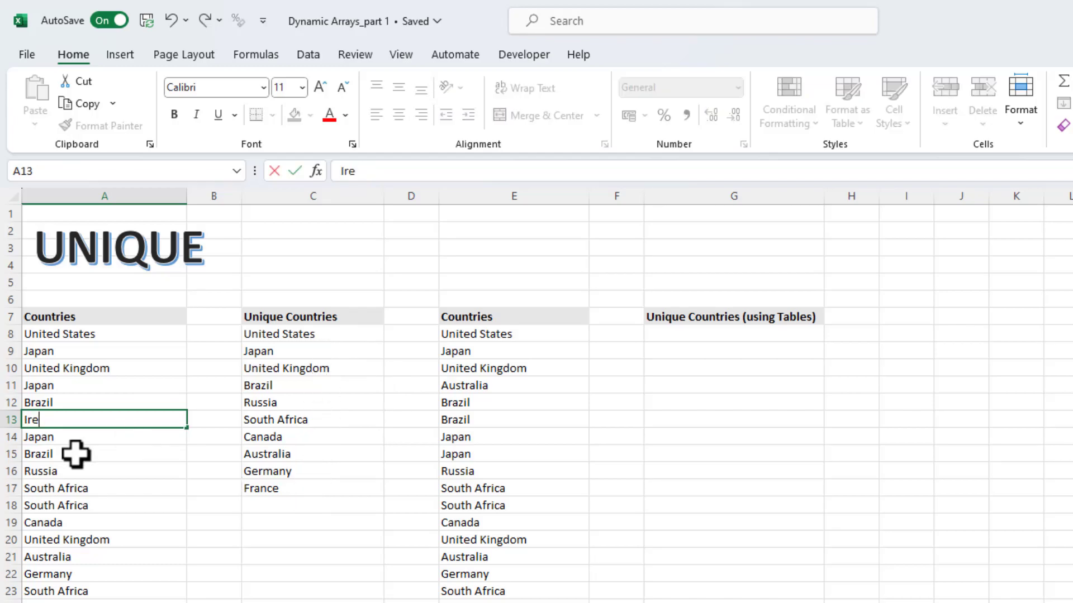
{"action": "key", "text": "BackSpace"}
{"action": "key", "text": "BackSpace"}
{"action": "key", "text": "BackSpace"}
{"action": "key", "text": "BackSpace"}
{"action": "type", "text": "land"}
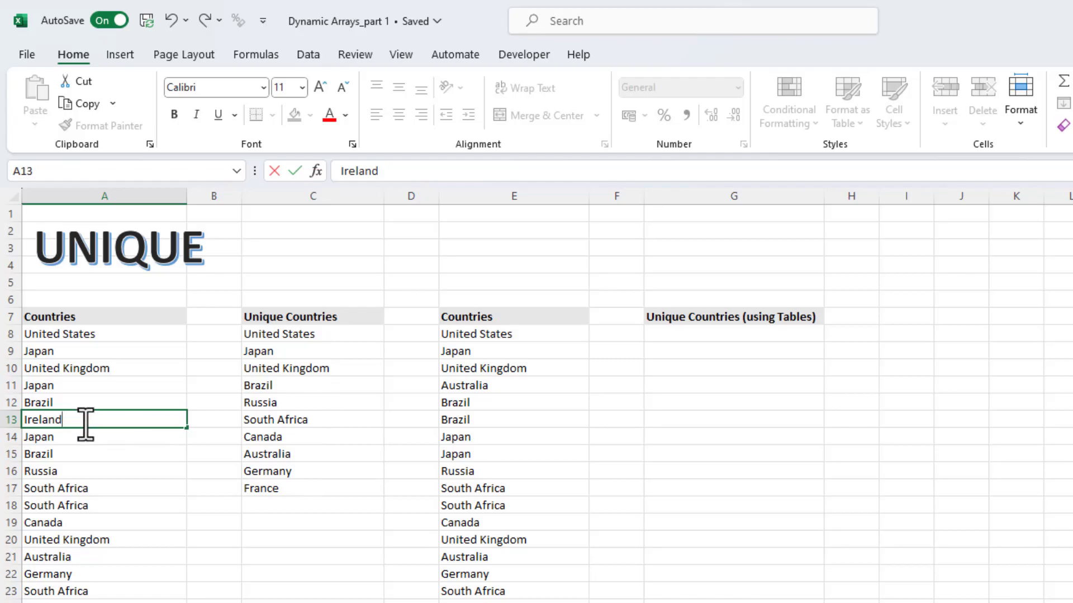
{"action": "key", "text": "Return"}
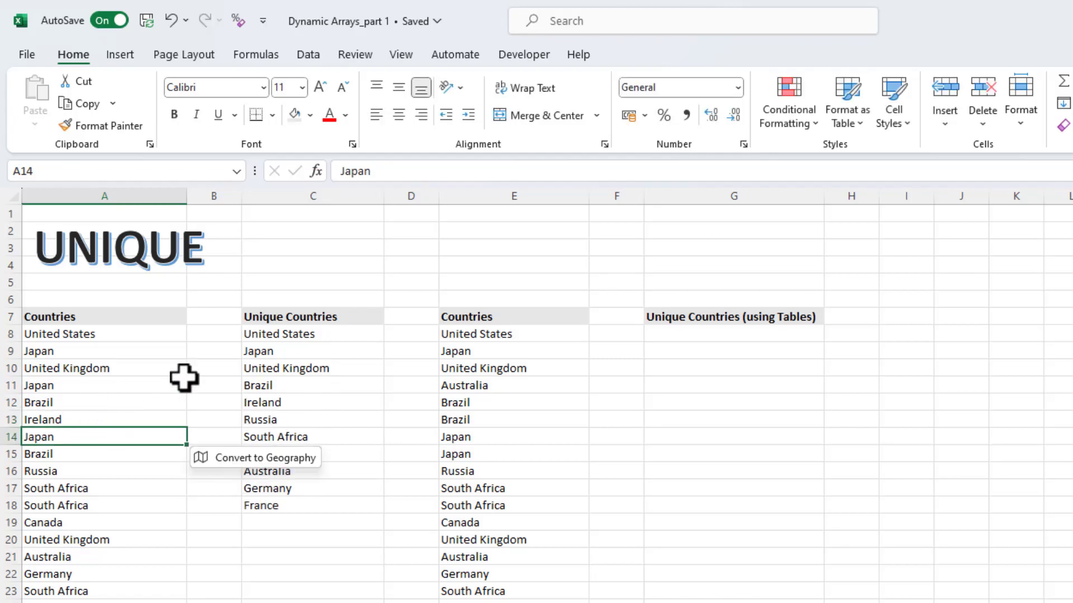
{"action": "left_click", "coordinate": [307, 335]}
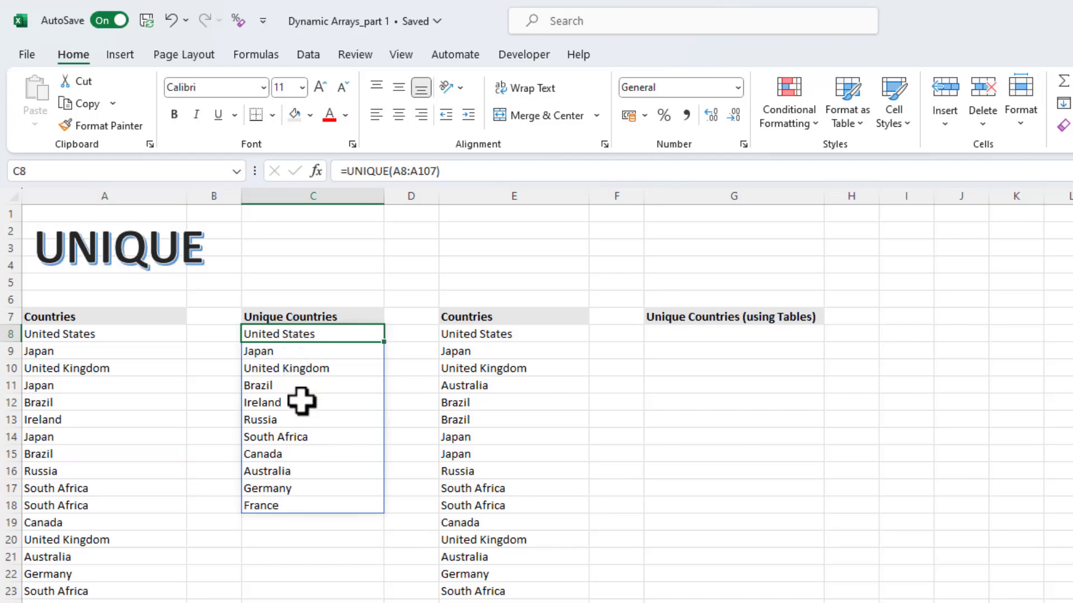
{"action": "left_click", "coordinate": [278, 404]}
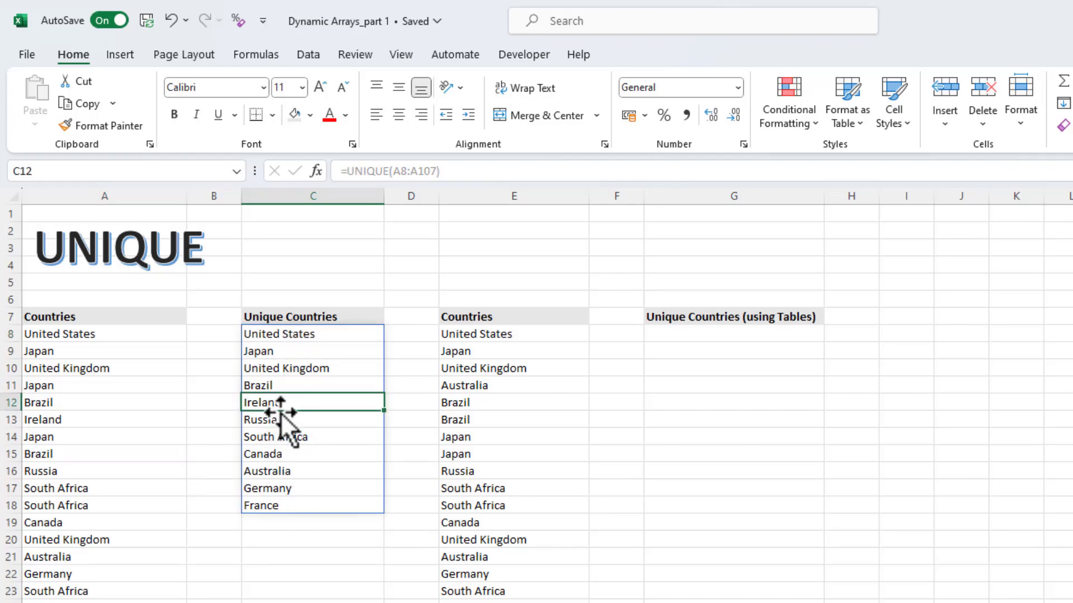
Replace Ireland in A13 with Japan and confirm Ireland drops from the spill
{"action": "left_click", "coordinate": [53, 420]}
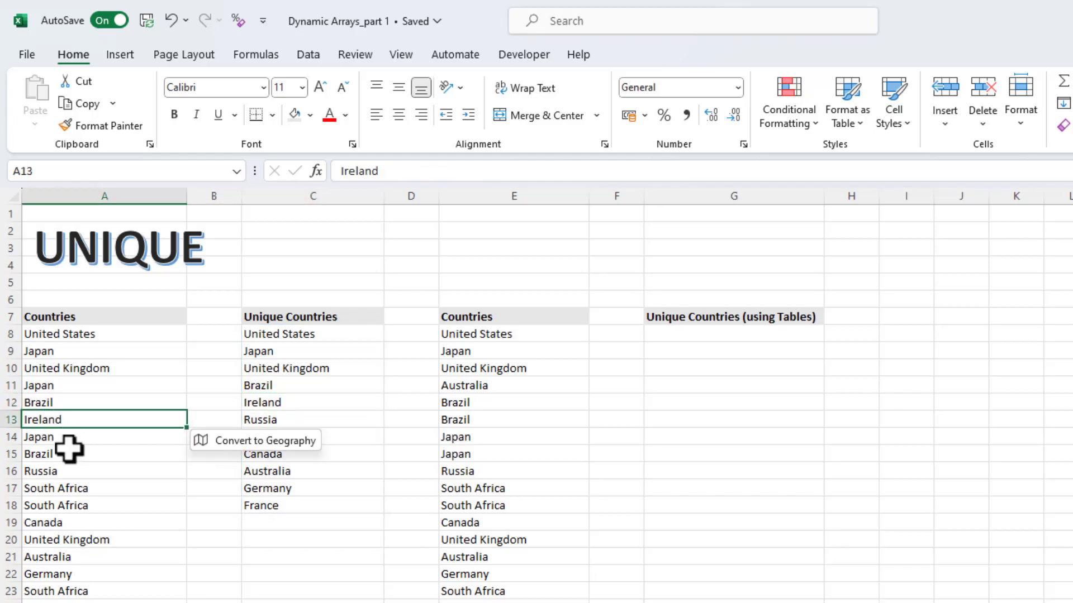
{"action": "type", "text": "Japan"}
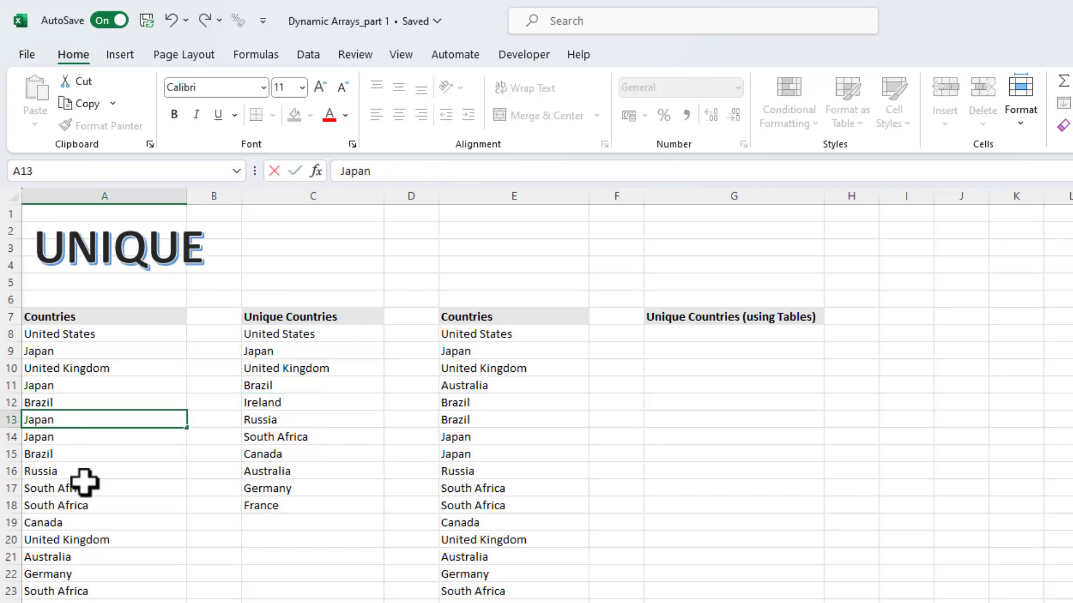
{"action": "key", "text": "Return"}
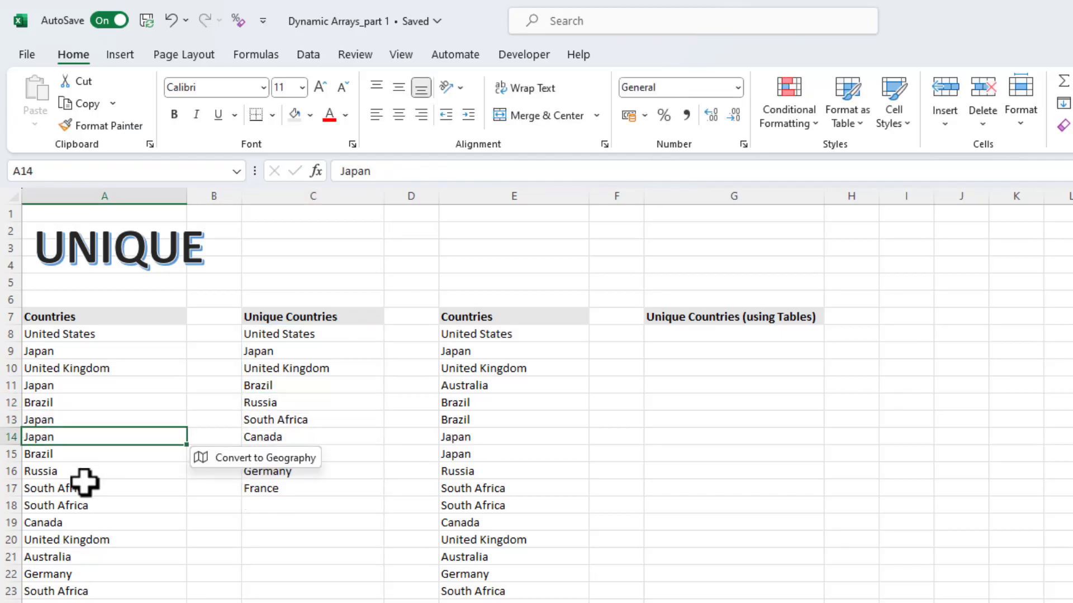
{"action": "left_click", "coordinate": [317, 400]}
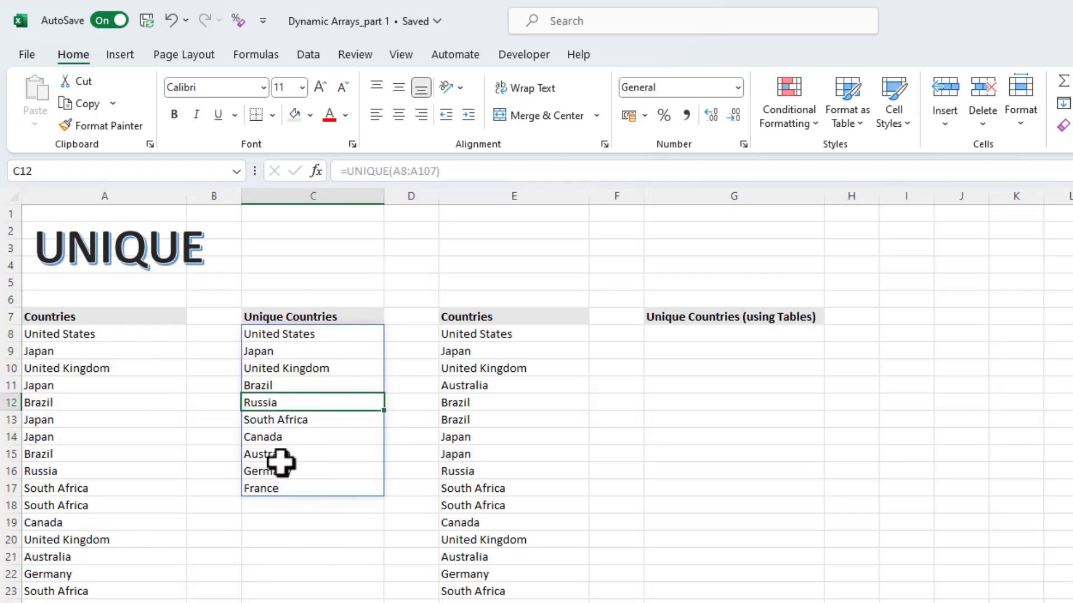
{"action": "left_click", "coordinate": [283, 522]}
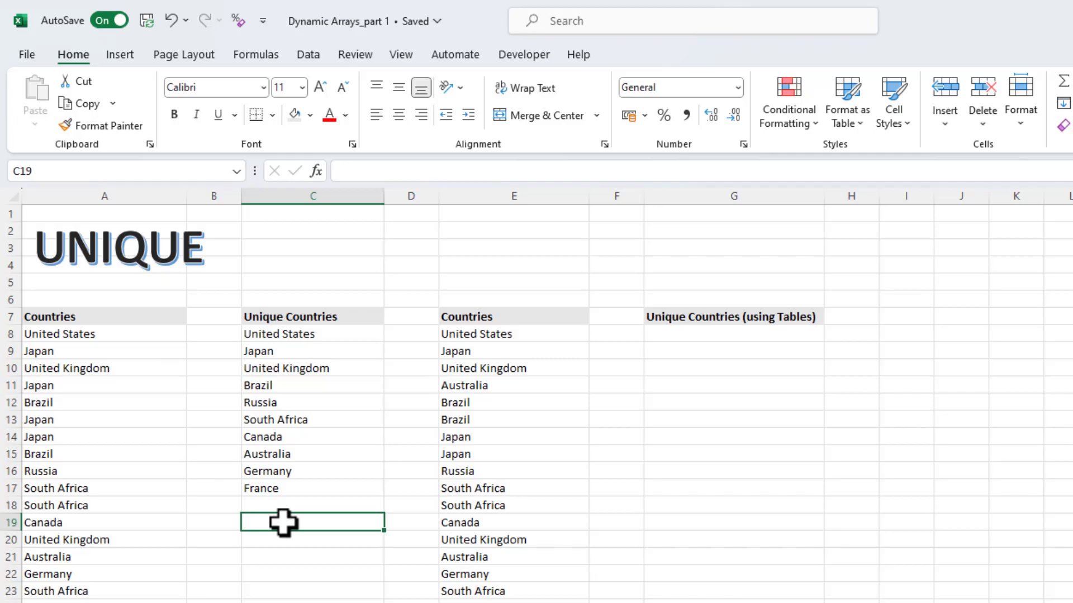
{"action": "left_click", "coordinate": [292, 337]}
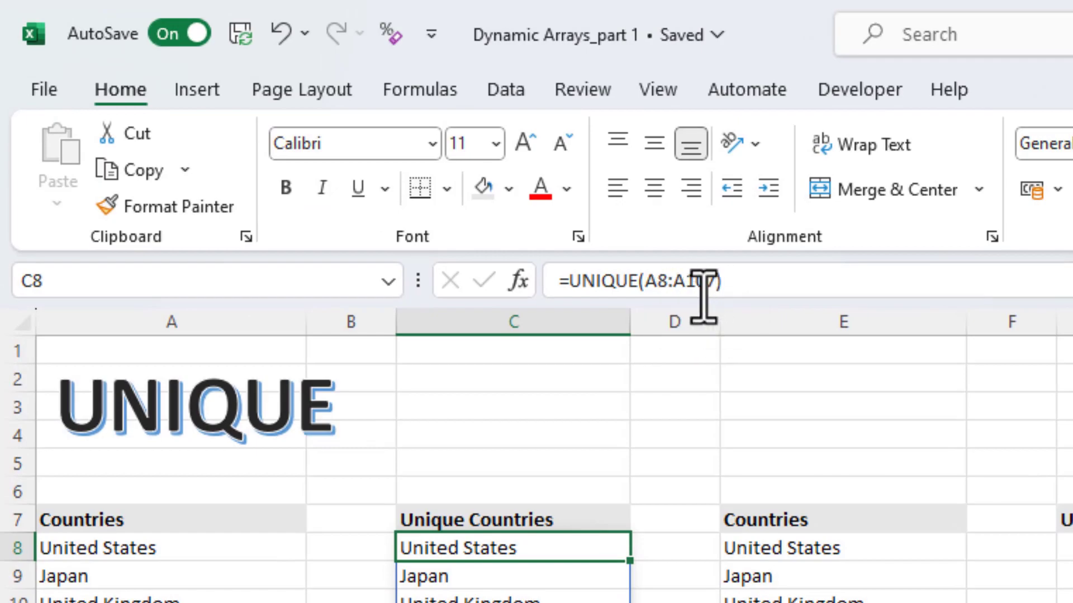
{"action": "left_click", "coordinate": [1065, 548]}
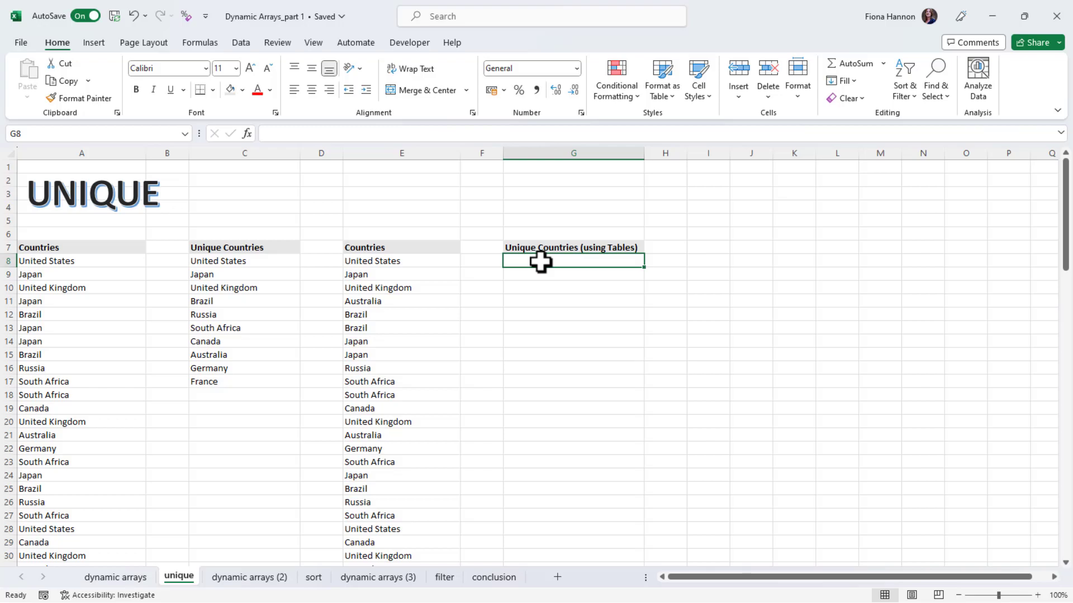
Select the Countries list E7:E107 and start creating a table from it with Ctrl+T
{"action": "left_click", "coordinate": [419, 247]}
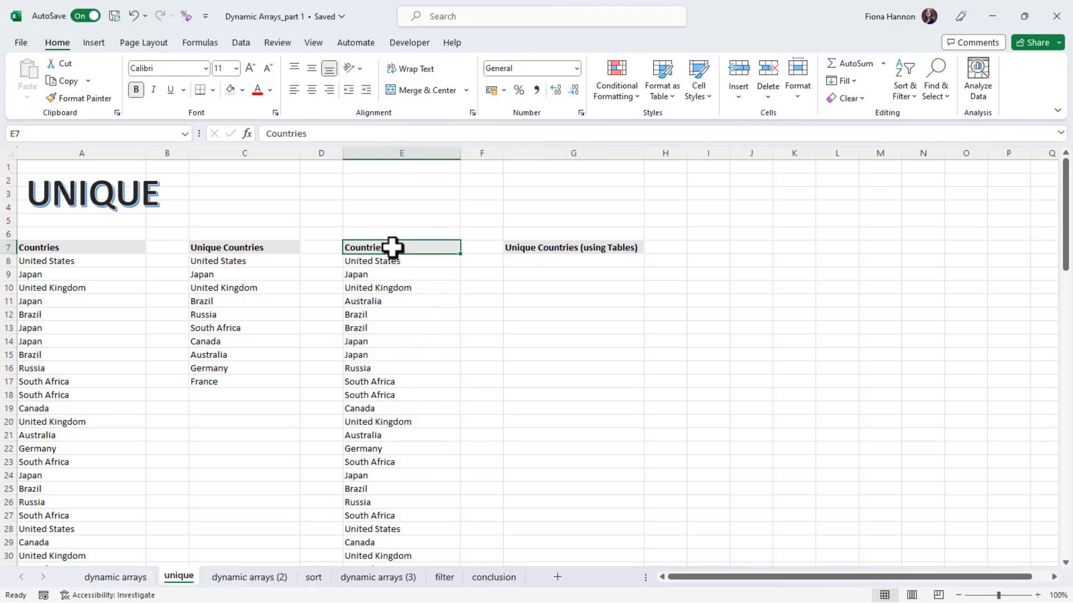
{"action": "key", "text": "ctrl+shift+Down"}
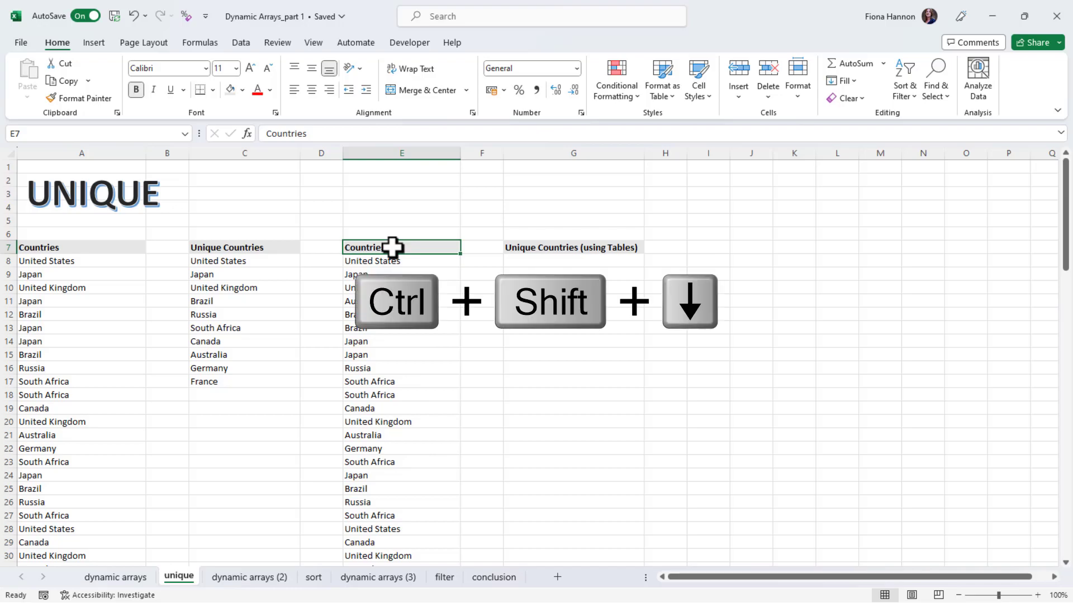
{"action": "left_click_drag", "start_coordinate": [1067, 481], "coordinate": [1065, 193]}
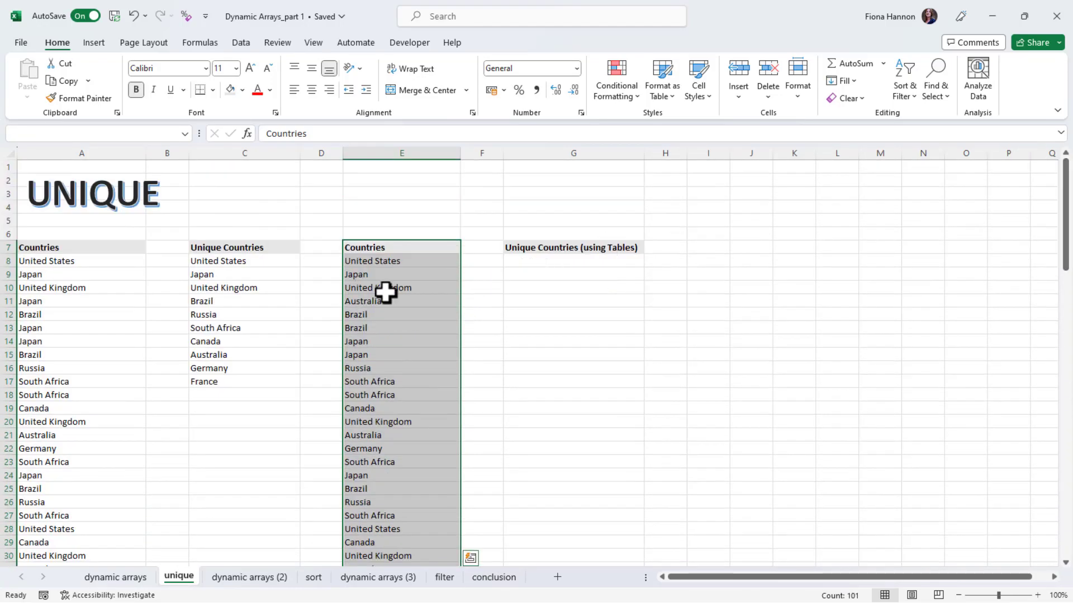
{"action": "key", "text": "ctrl+t"}
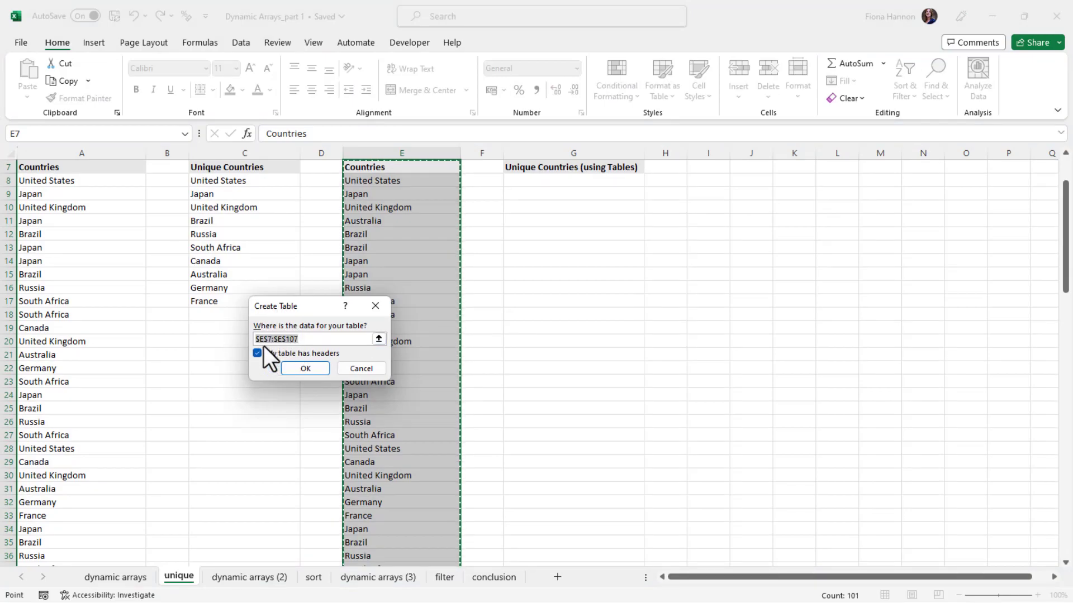
Confirm the table with headers, creating banded Table2, and move to G8
{"action": "left_click", "coordinate": [306, 370]}
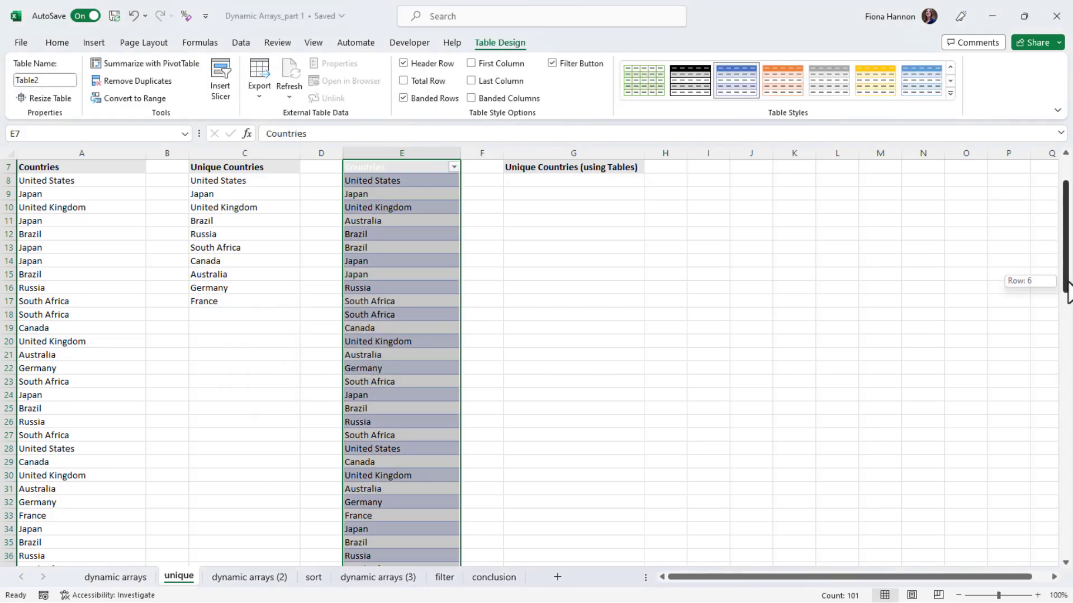
{"action": "left_click_drag", "start_coordinate": [1067, 290], "coordinate": [1067, 270]}
{"action": "left_click", "coordinate": [515, 349]}
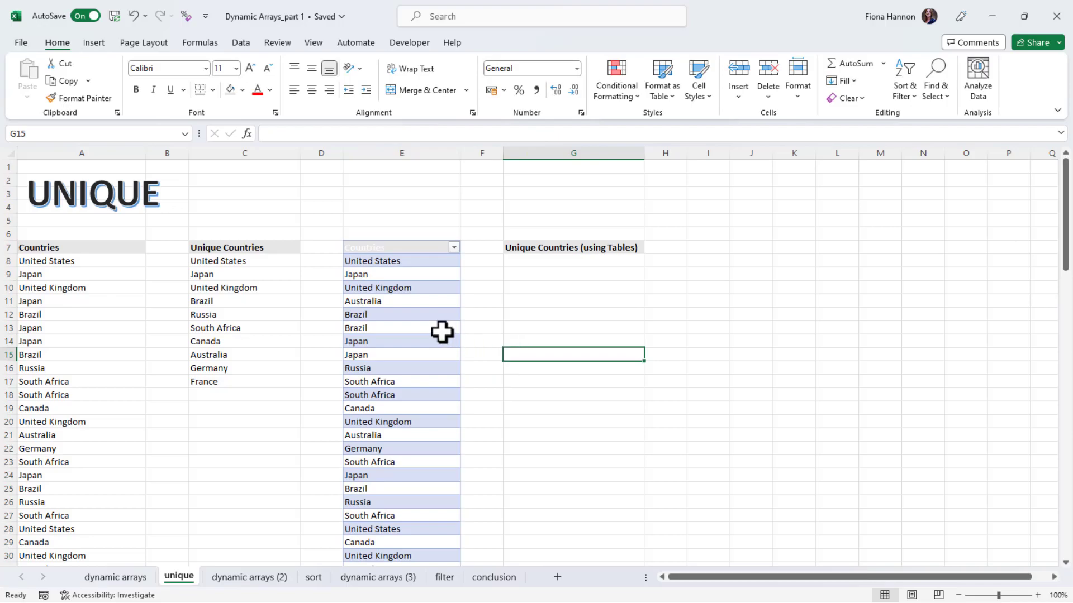
{"action": "left_click", "coordinate": [417, 328]}
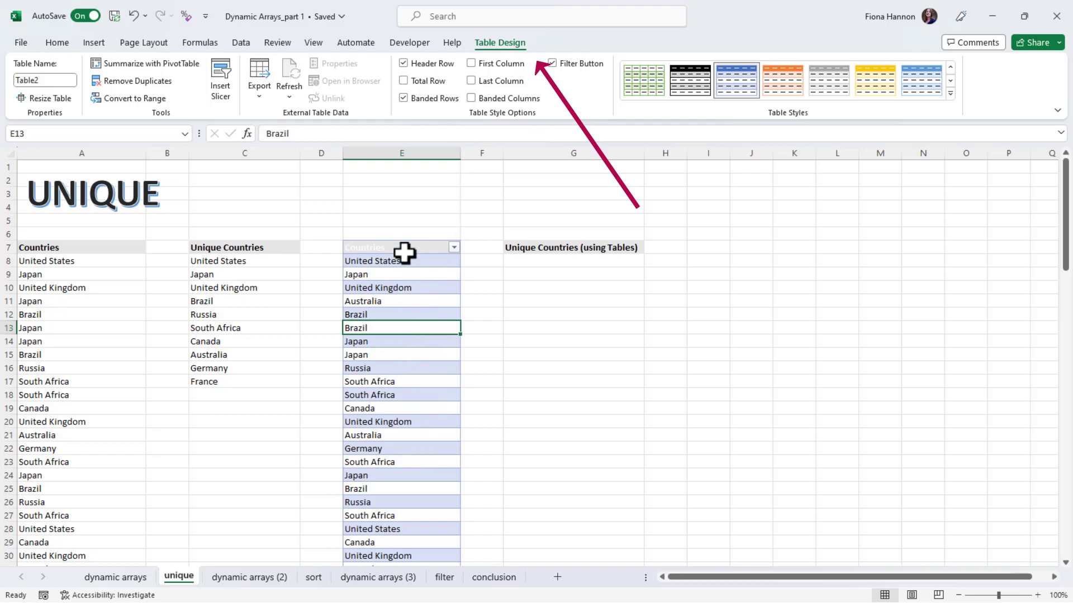
{"action": "left_click", "coordinate": [536, 263]}
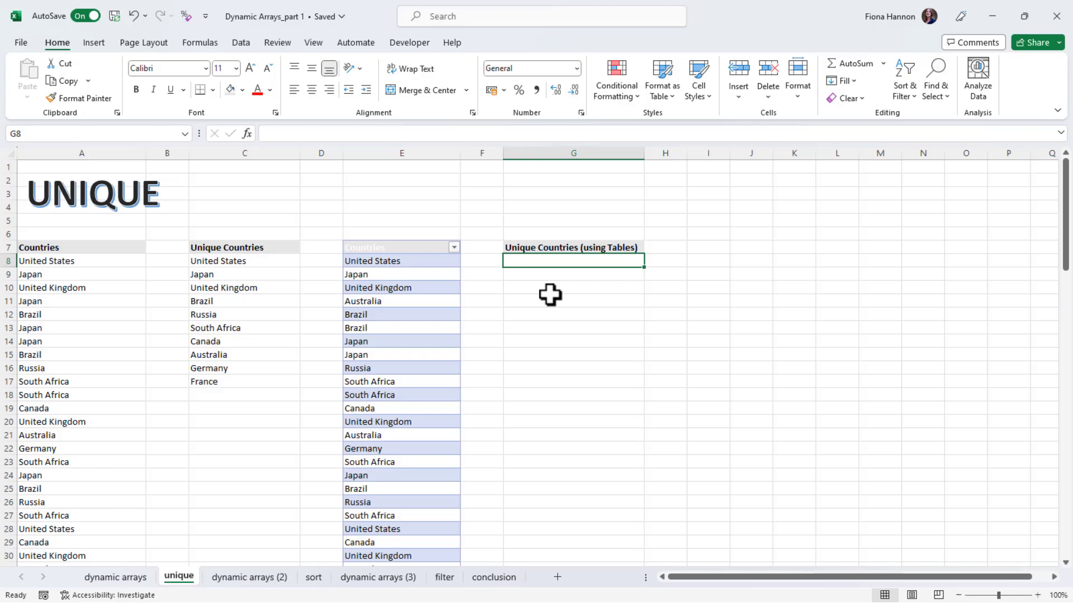
Enter =UNIQUE(Table2[Countries]) in G8, spilling ten countries down to G17
{"action": "type", "text": "=uni"}
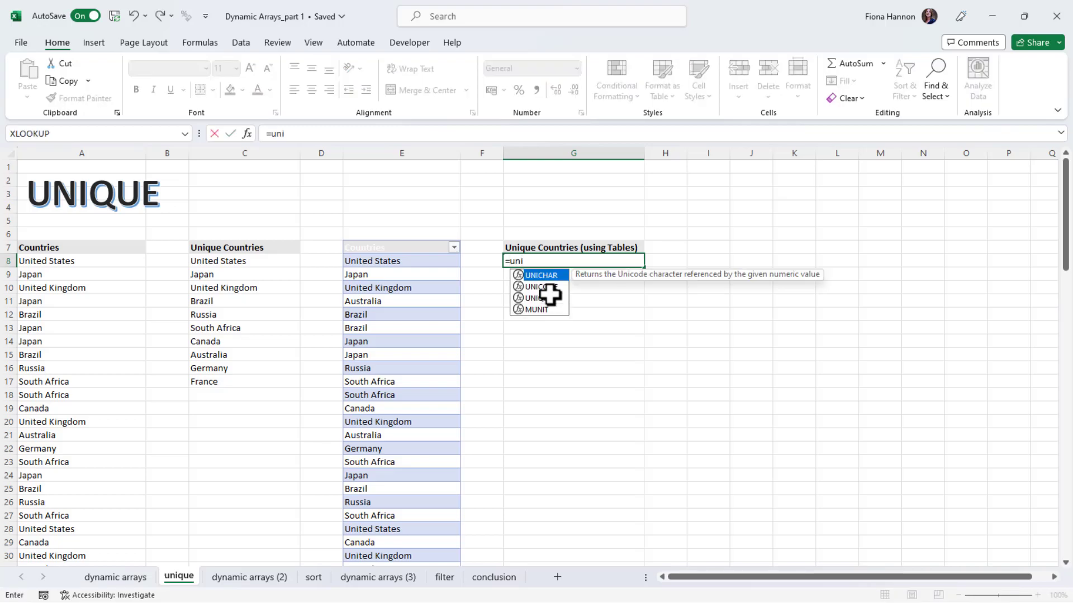
{"action": "double_click", "coordinate": [545, 298]}
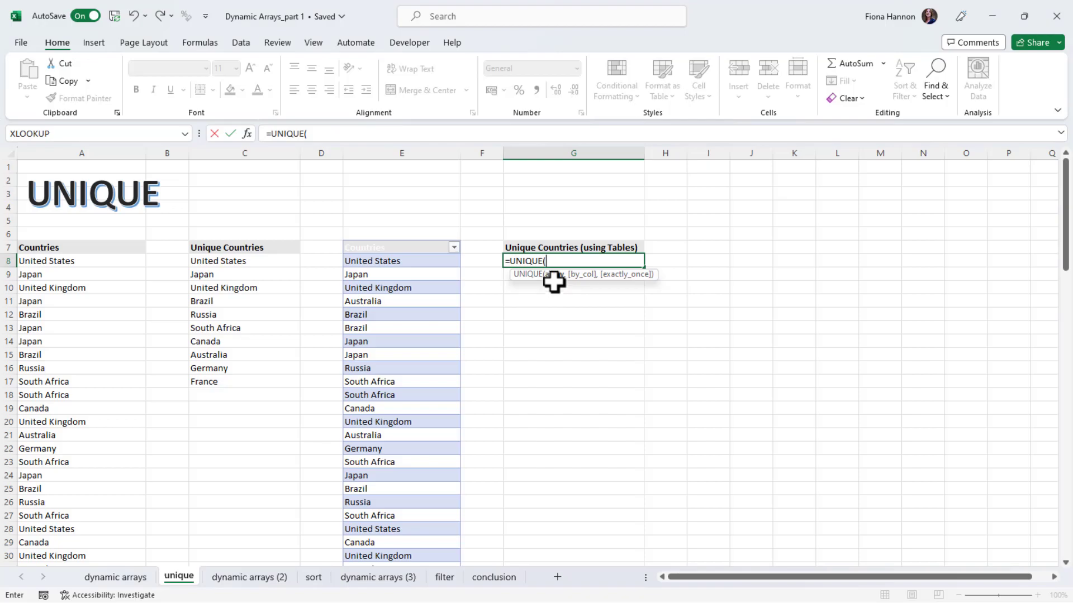
{"action": "left_click", "coordinate": [374, 236]}
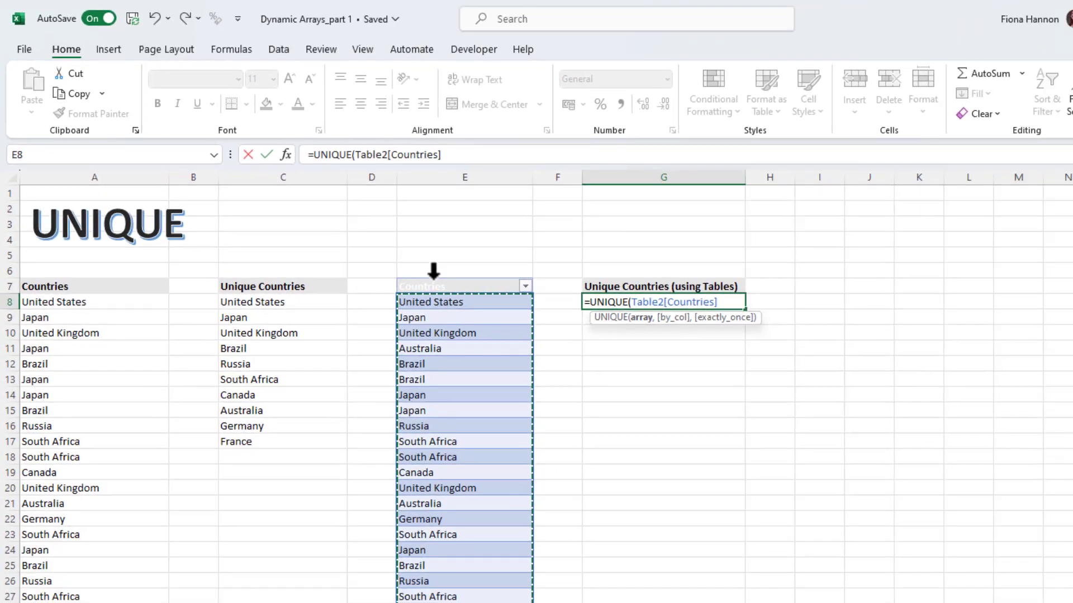
{"action": "key", "text": "Return"}
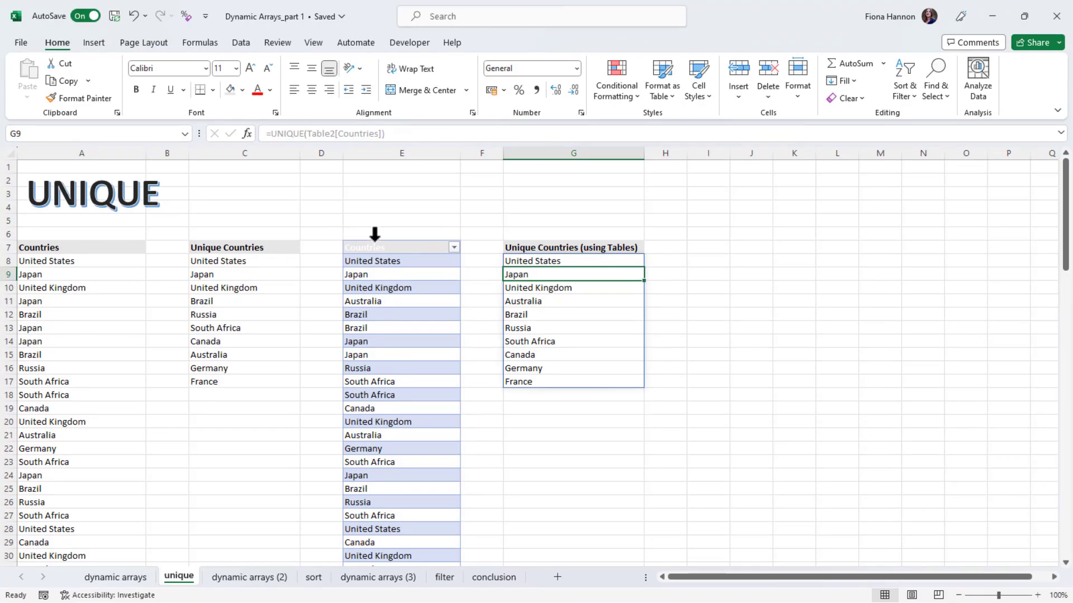
Change E11 to Ireland and check the updated unique list in column G
{"action": "left_click", "coordinate": [372, 304]}
{"action": "type", "text": "Irealn"}
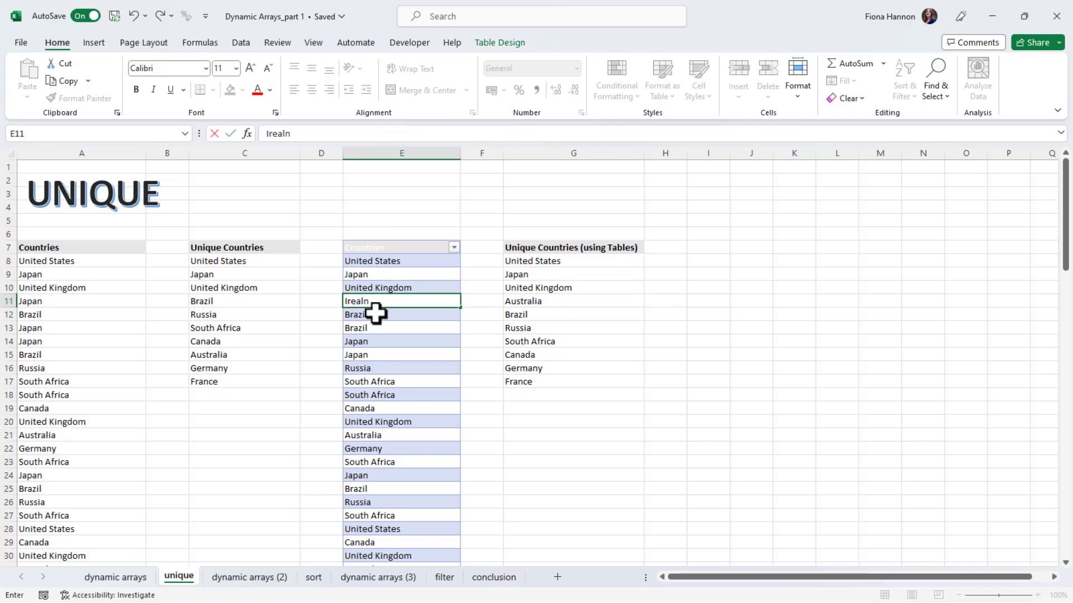
{"action": "key", "text": "BackSpace"}
{"action": "key", "text": "BackSpace"}
{"action": "key", "text": "BackSpace"}
{"action": "type", "text": "land"}
{"action": "key", "text": "Return"}
{"action": "left_click", "coordinate": [514, 305]}
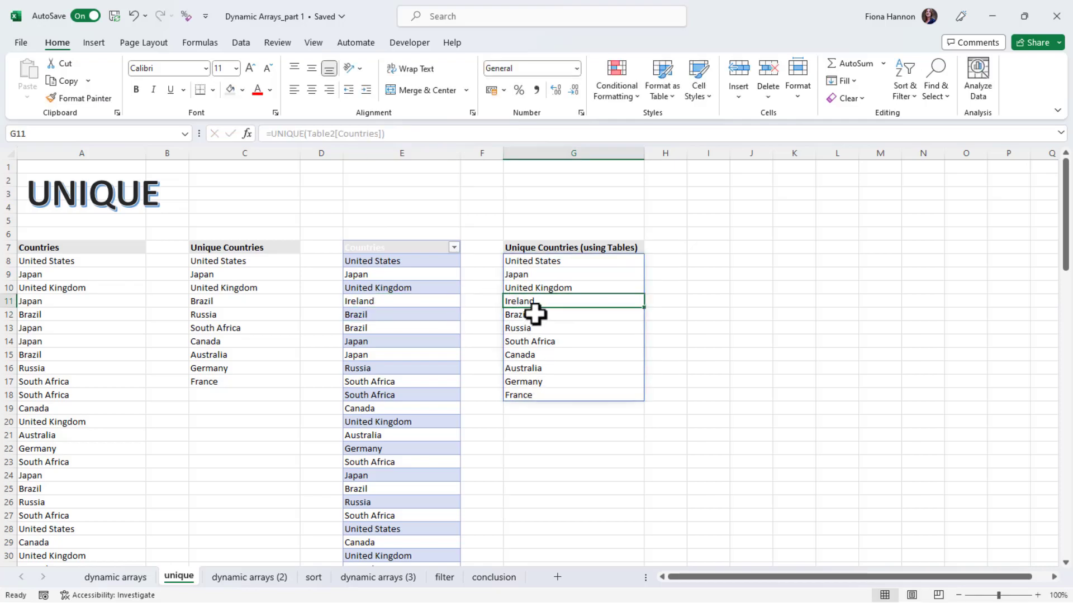
Change E11 to Brazil and scroll down the sheet
{"action": "left_click", "coordinate": [400, 304]}
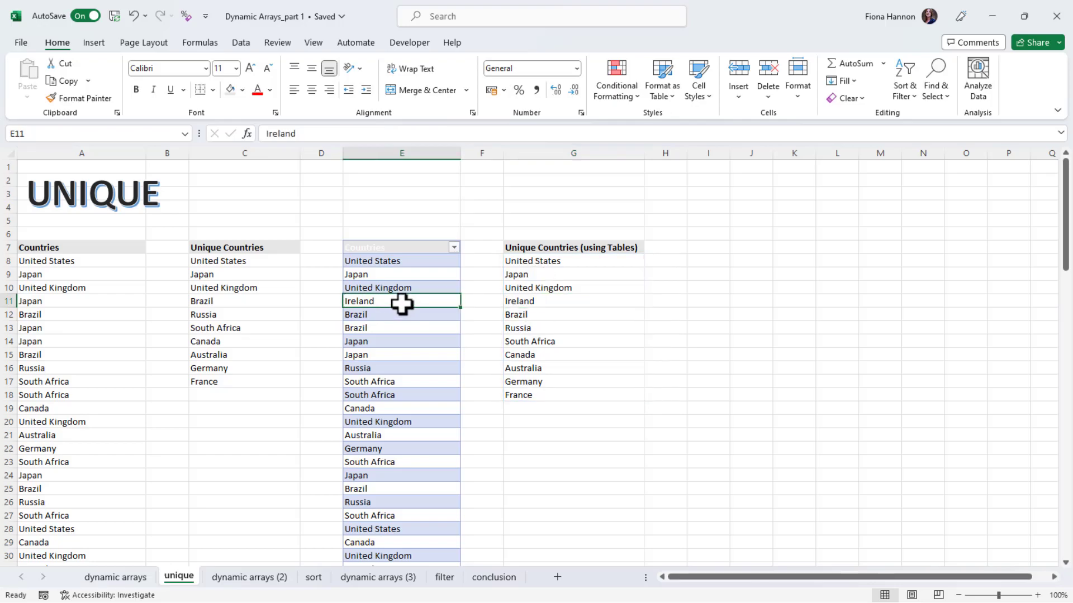
{"action": "type", "text": "Bra"}
{"action": "key", "text": "Return"}
{"action": "left_click", "coordinate": [380, 407]}
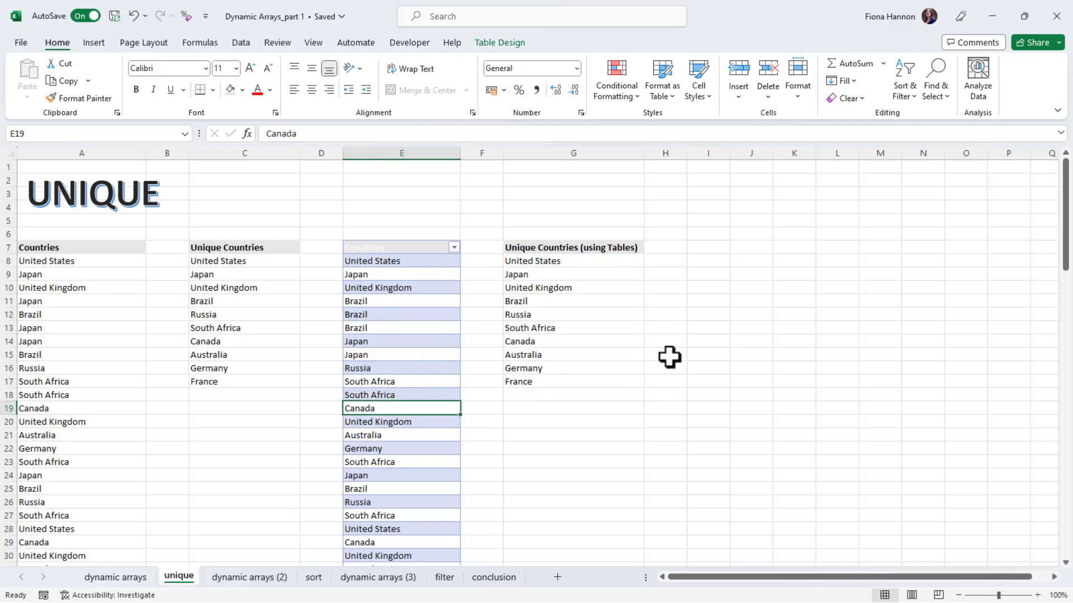
{"action": "left_click_drag", "start_coordinate": [1065, 235], "coordinate": [1070, 563]}
{"action": "left_click", "coordinate": [1066, 565]}
Add Ireland in E108 so the table expands and the G8 spill ends with Ireland
{"action": "scroll", "coordinate": [1066, 565], "scroll_direction": "down", "scroll_amount": 1}
{"action": "left_click", "coordinate": [358, 423]}
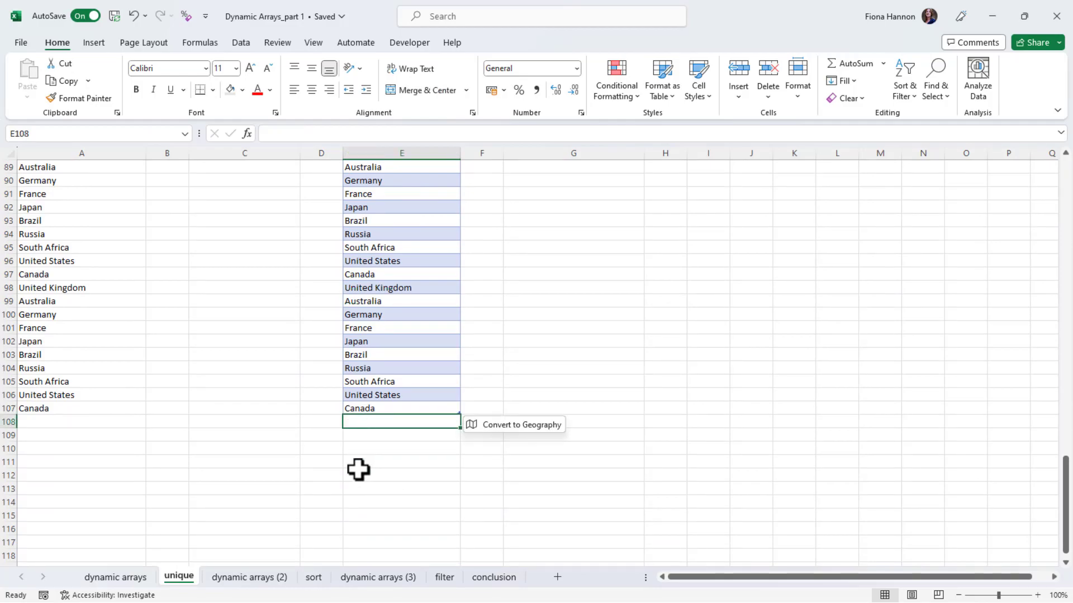
{"action": "type", "text": "Irealas"}
{"action": "key", "text": "BackSpace"}
{"action": "key", "text": "BackSpace"}
{"action": "key", "text": "Return"}
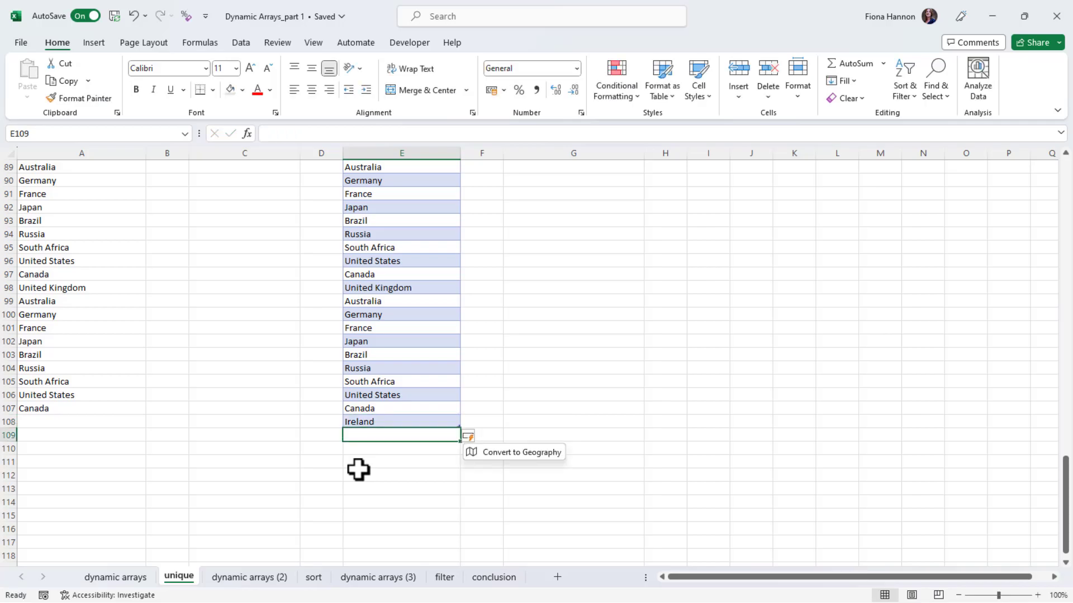
{"action": "left_click", "coordinate": [592, 450]}
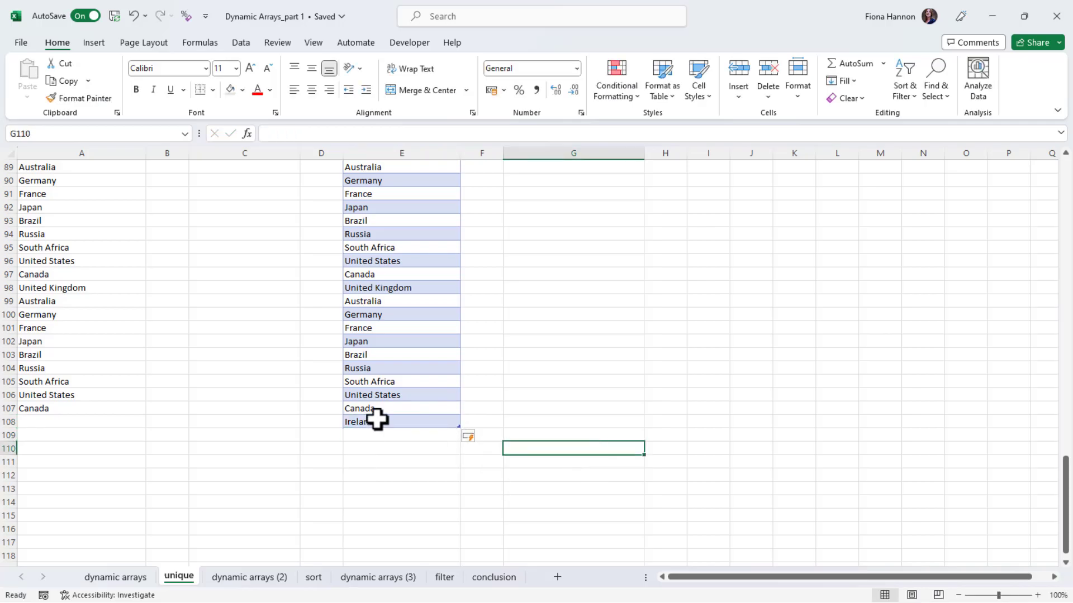
{"action": "left_click_drag", "start_coordinate": [1066, 491], "coordinate": [1066, 167]}
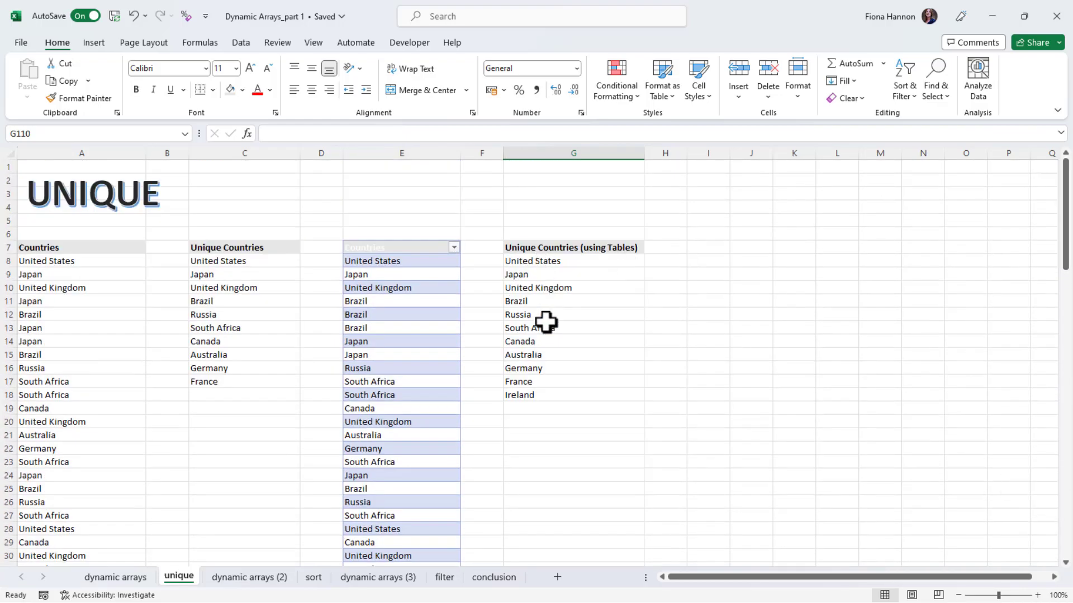
{"action": "left_click", "coordinate": [534, 396]}
{"action": "left_click", "coordinate": [539, 457]}
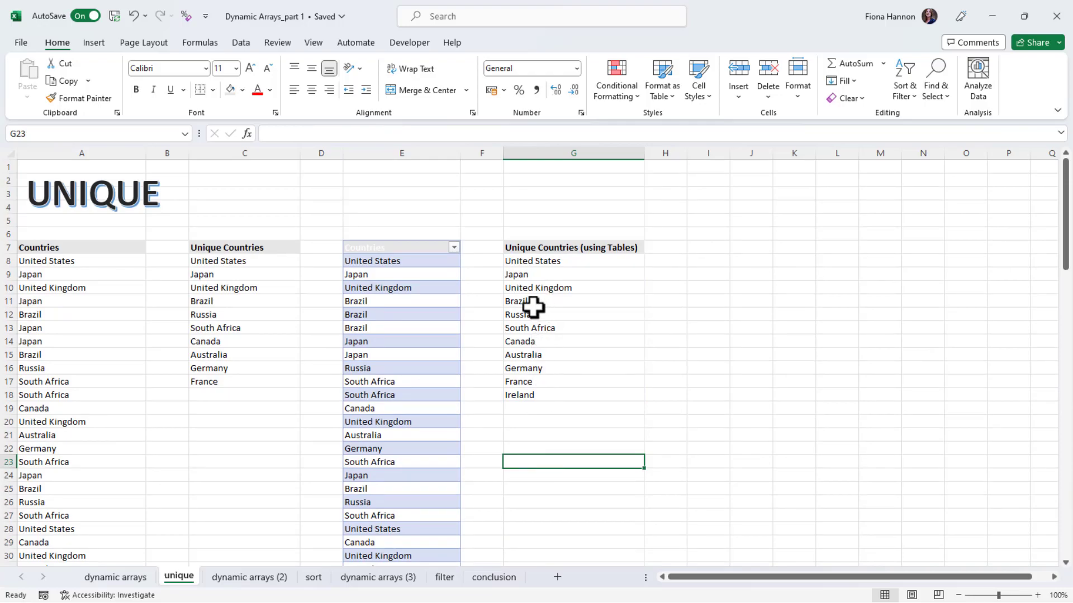
{"action": "left_click", "coordinate": [530, 260]}
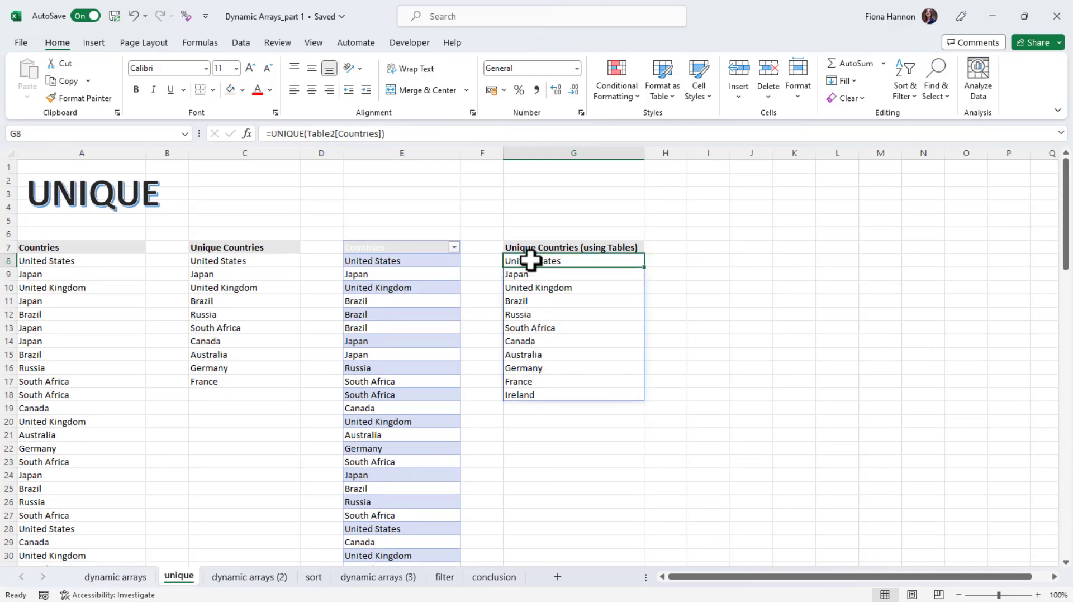